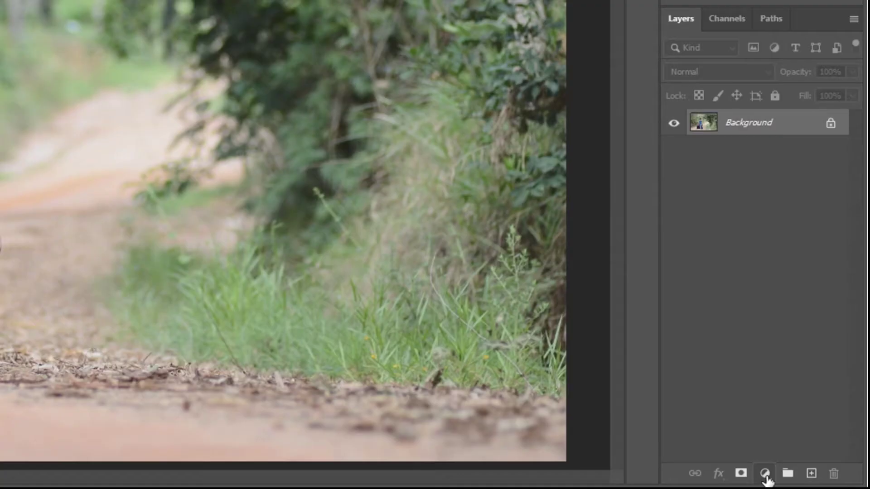
- Add a gradient fill layer above the photo and set the gradient's end opacity stop to 100%, keeping the start stop at 100%
click(812, 481)
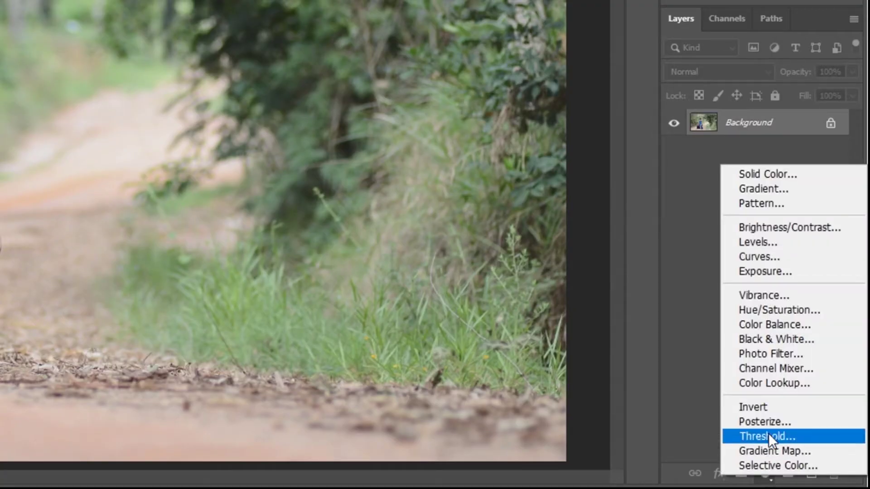
click(819, 189)
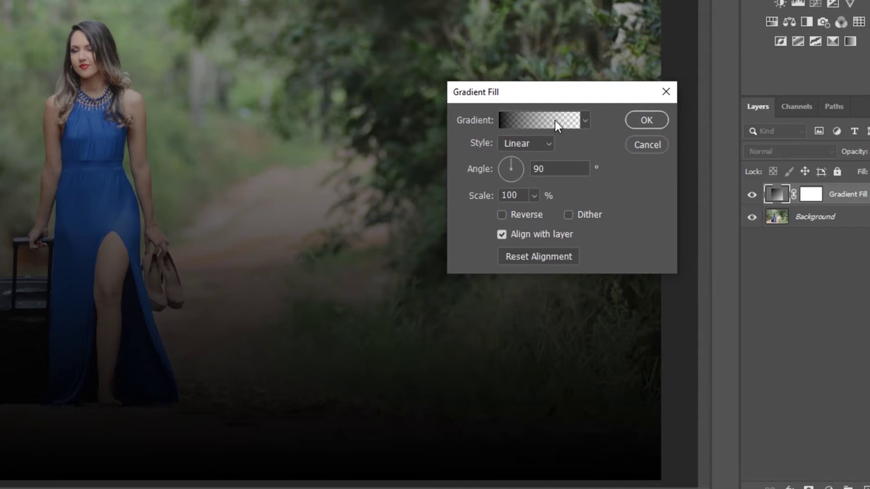
click(556, 120)
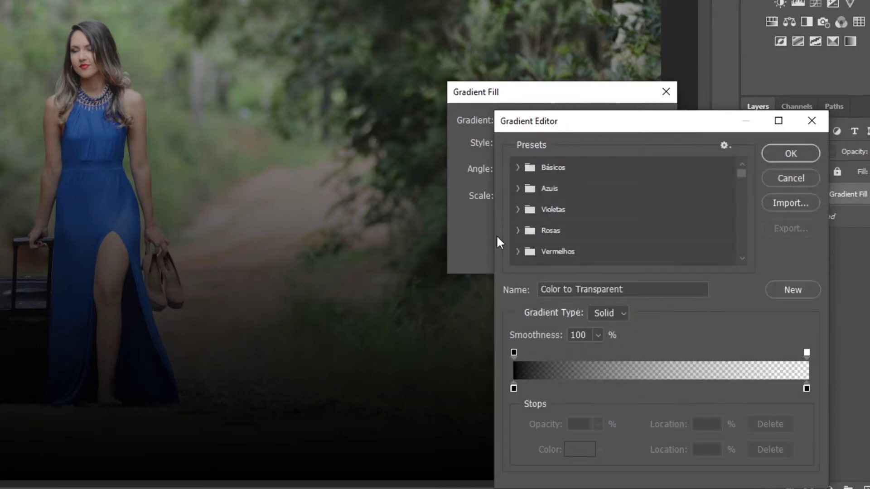
click(514, 352)
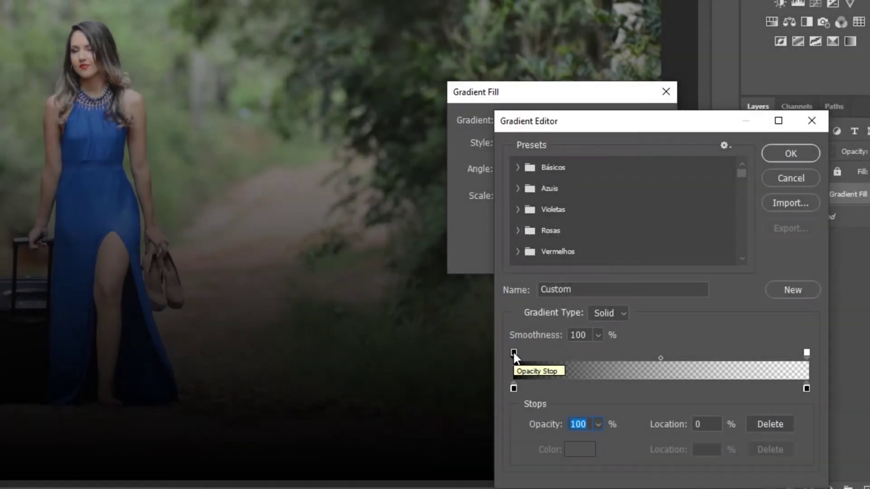
click(807, 353)
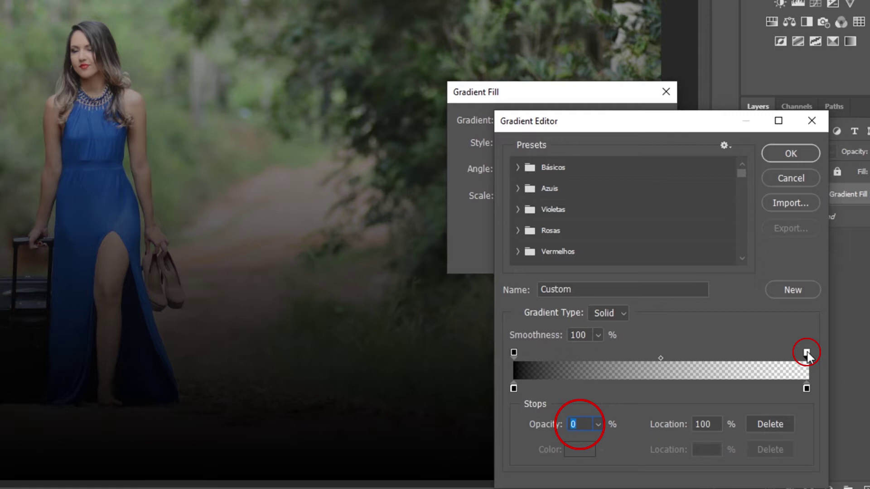
text(100)
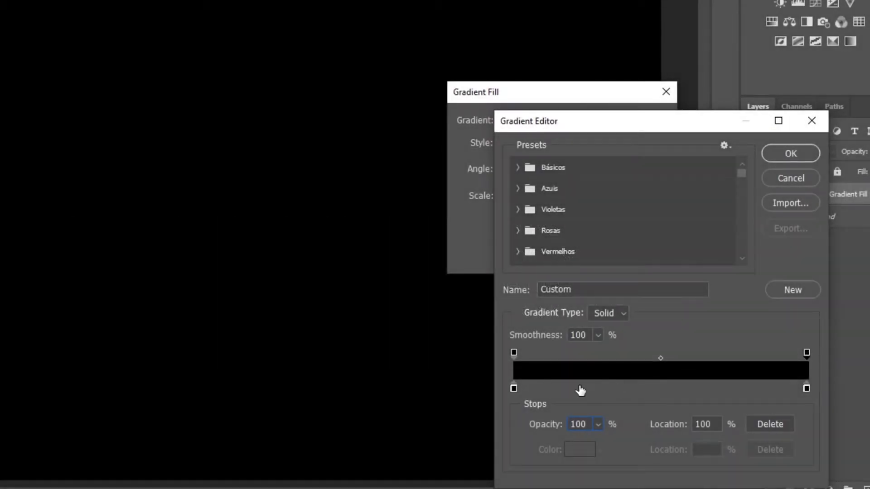
- Set the gradient's starting color stop to EBC6BB
click(513, 388)
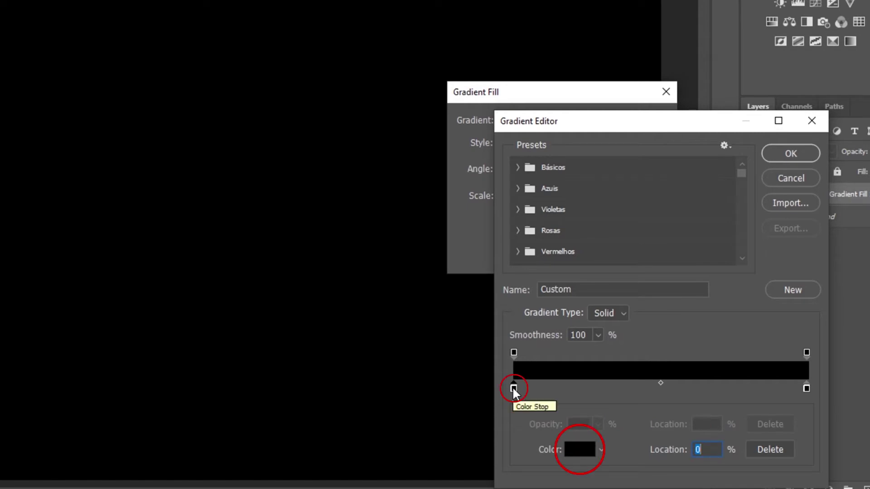
click(580, 452)
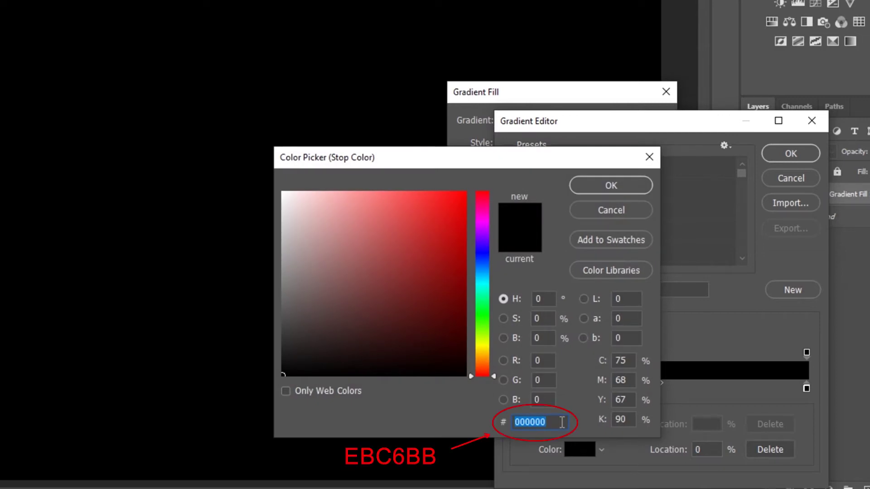
text(e)
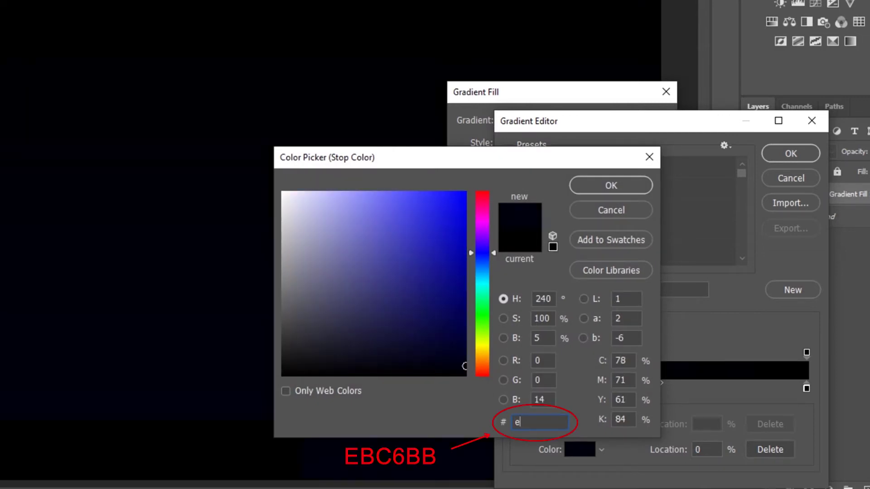
text(bc6bb)
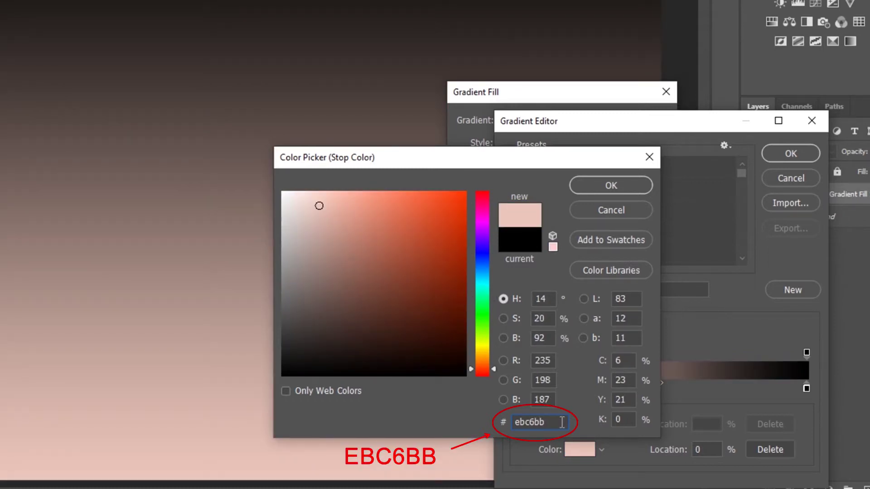
click(616, 184)
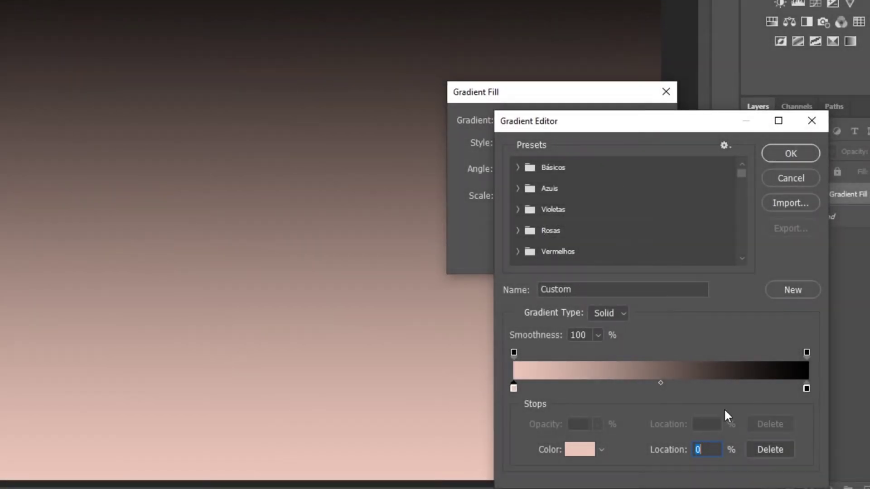
- Set the gradient's ending color stop to 6C2E11
click(808, 388)
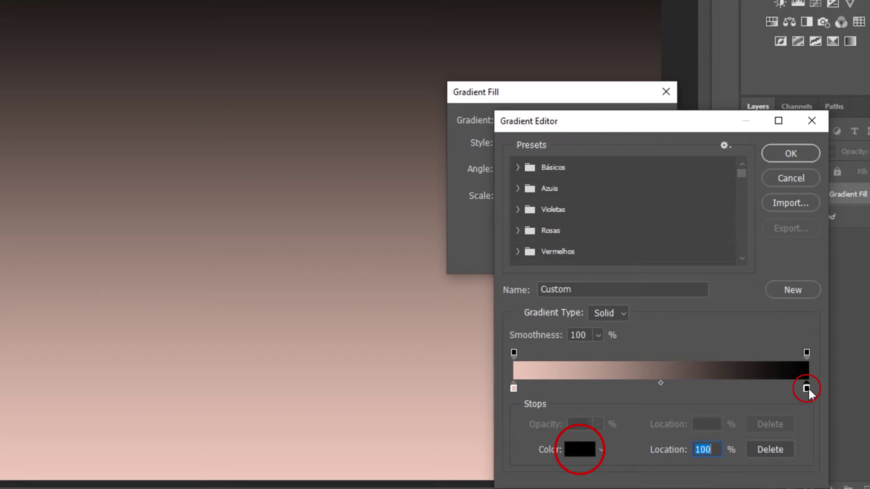
click(576, 452)
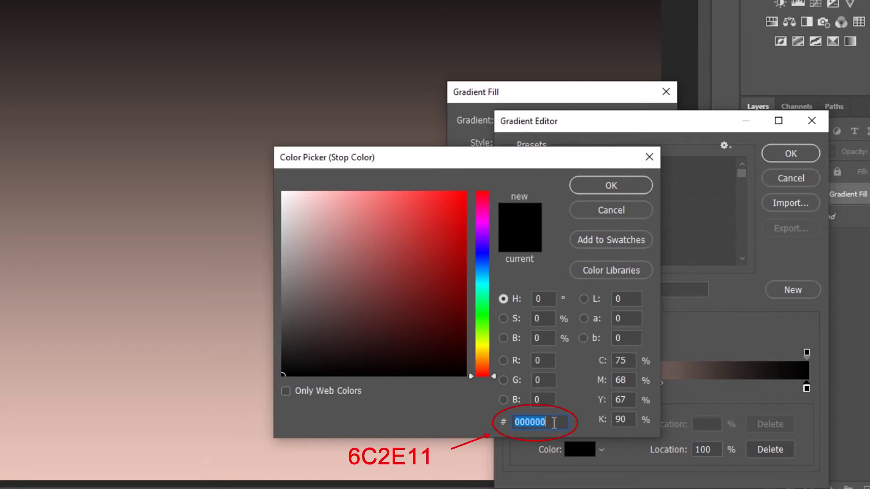
text(6c2)
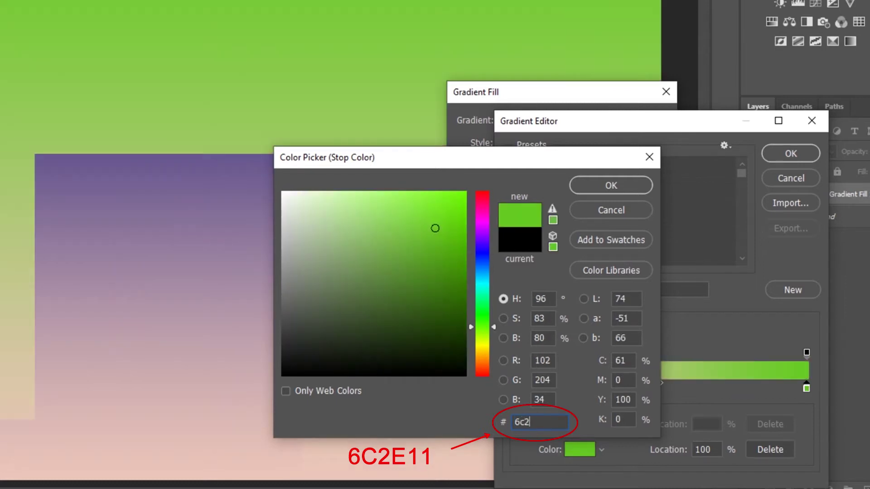
text(e11)
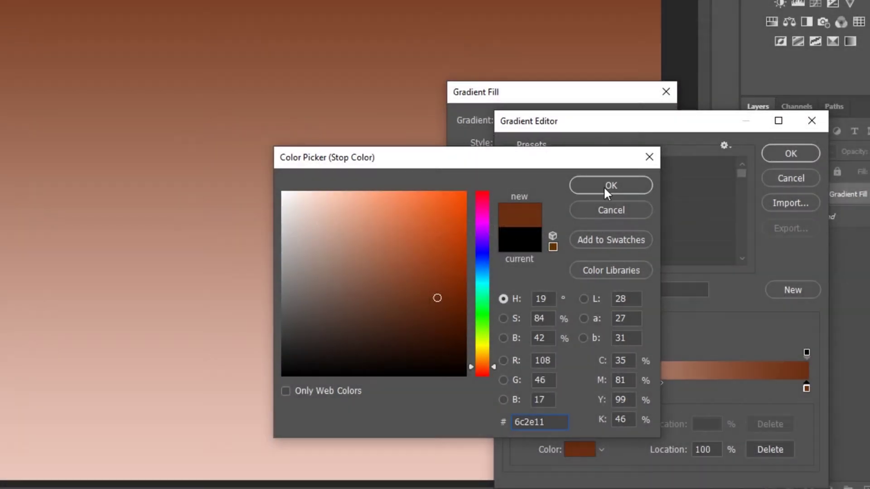
click(603, 186)
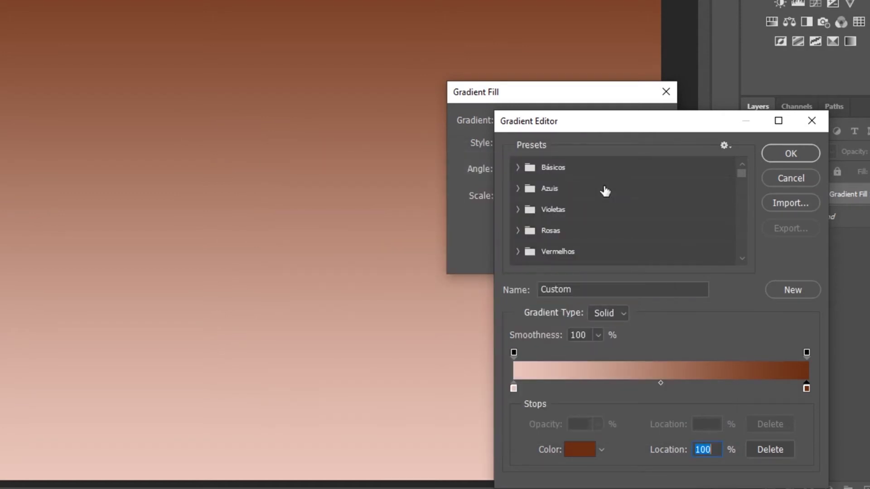
- Accept the custom gradient fill and set its layer's blend mode to Hue
click(799, 154)
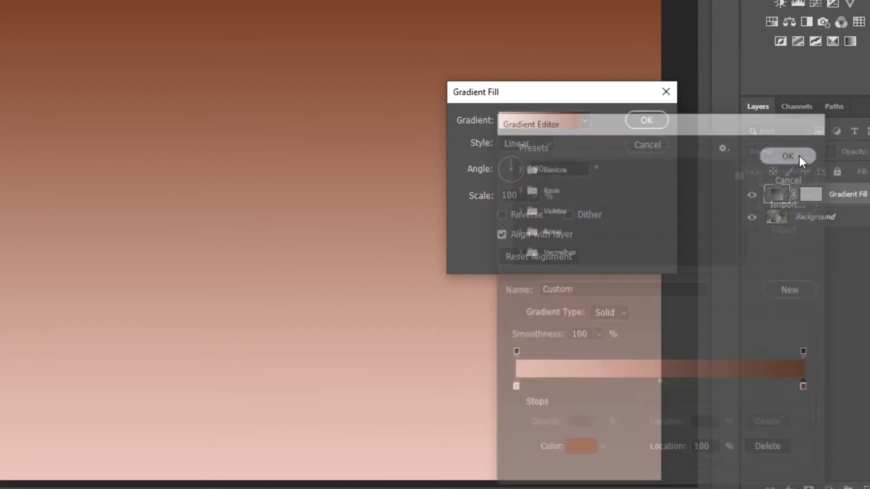
click(646, 120)
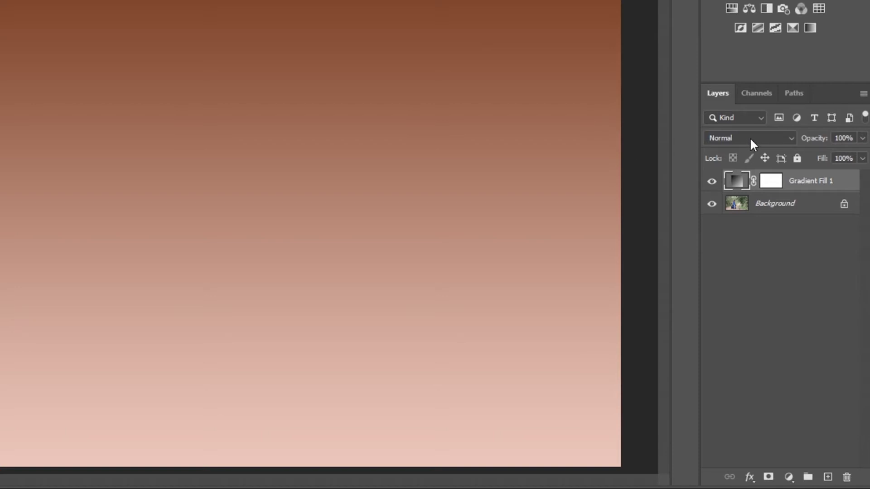
click(749, 137)
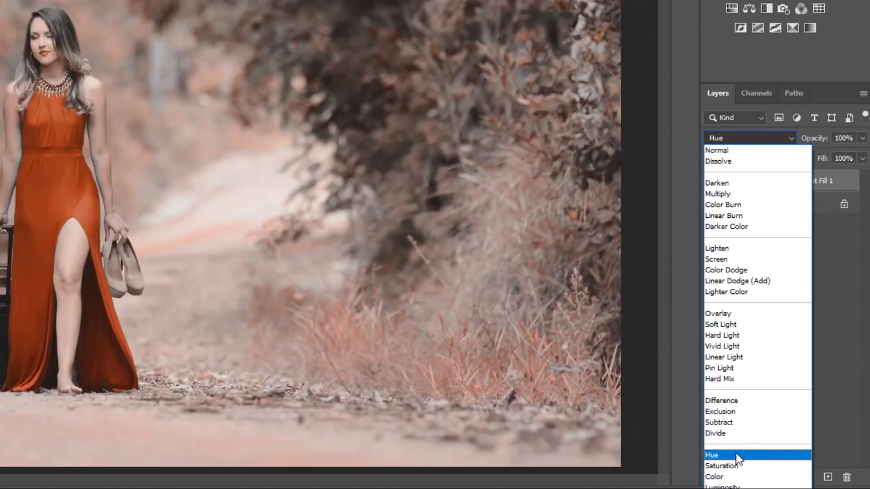
click(736, 455)
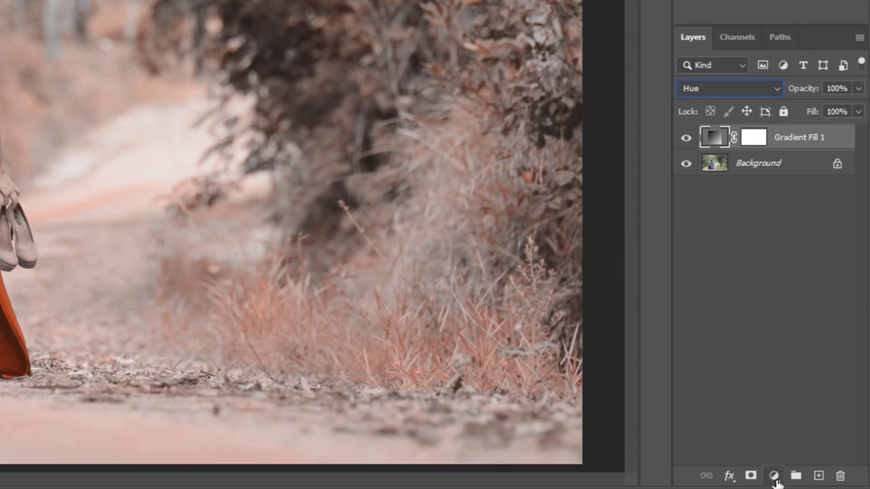
- Add a Levels adjustment layer with RGB input levels of 12 for shadows, 0.81 for midtones and 242 for highlights
click(774, 475)
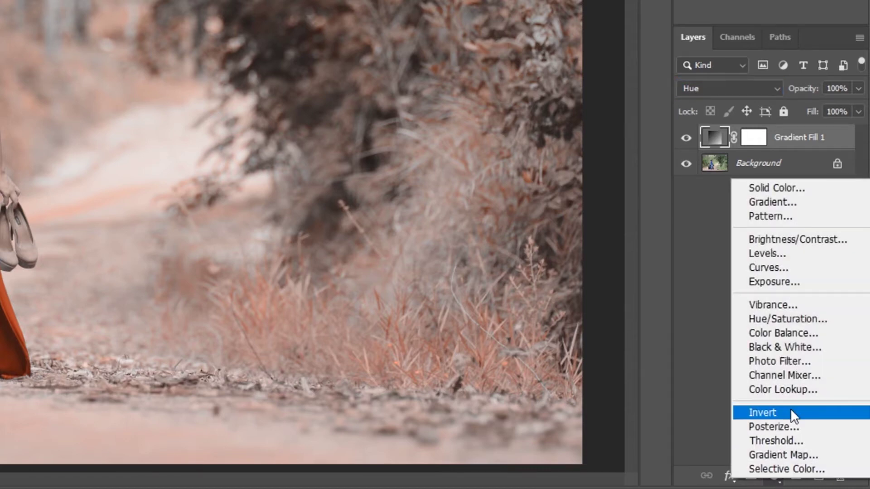
click(821, 253)
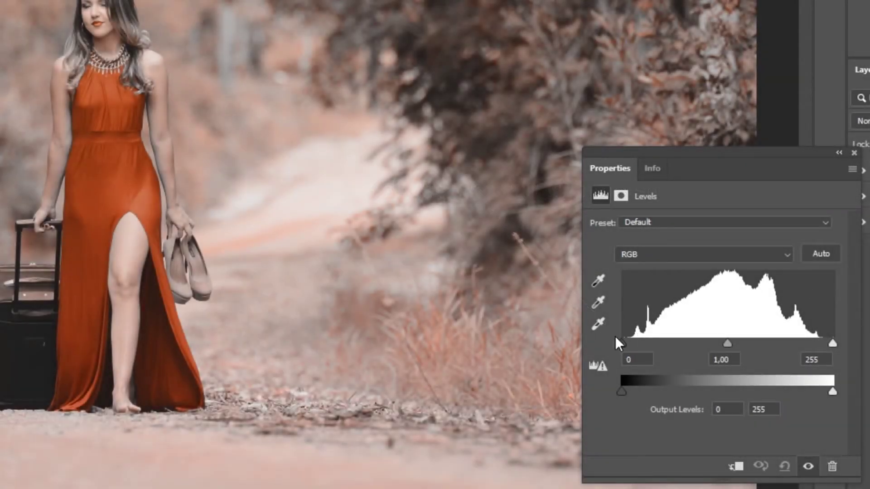
drag(622, 345, 633, 345)
drag(833, 344, 823, 343)
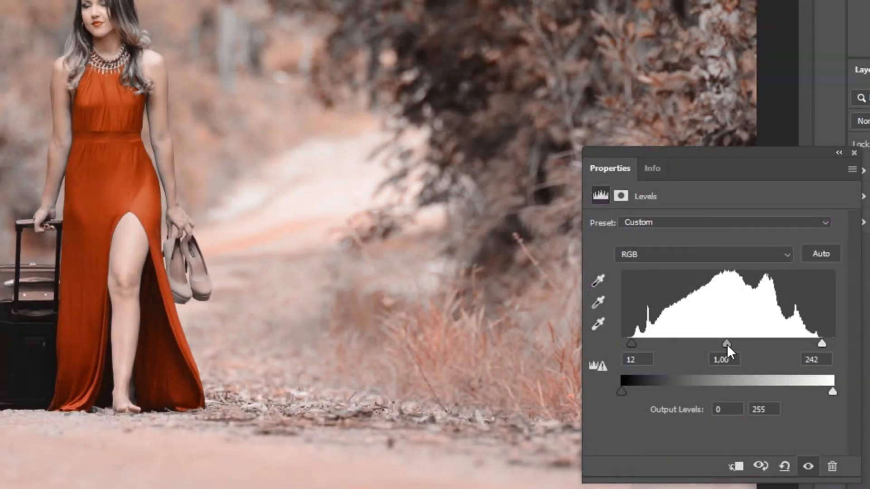
drag(716, 344, 729, 349)
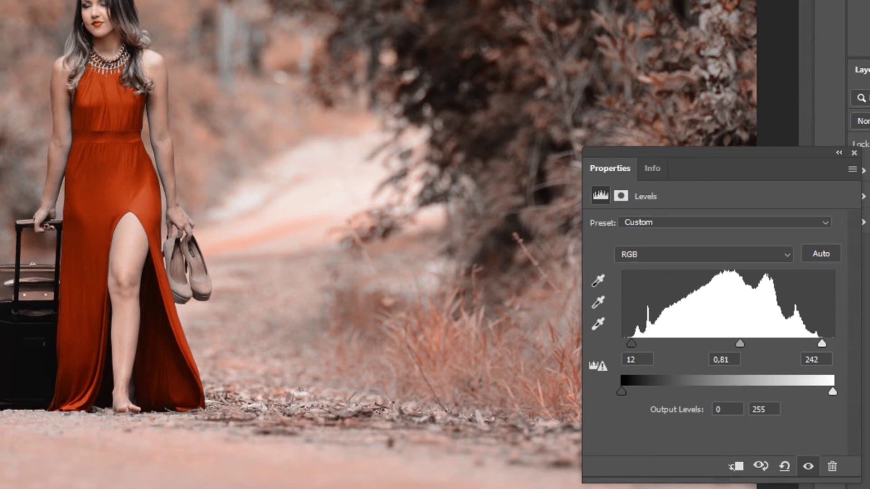
click(855, 153)
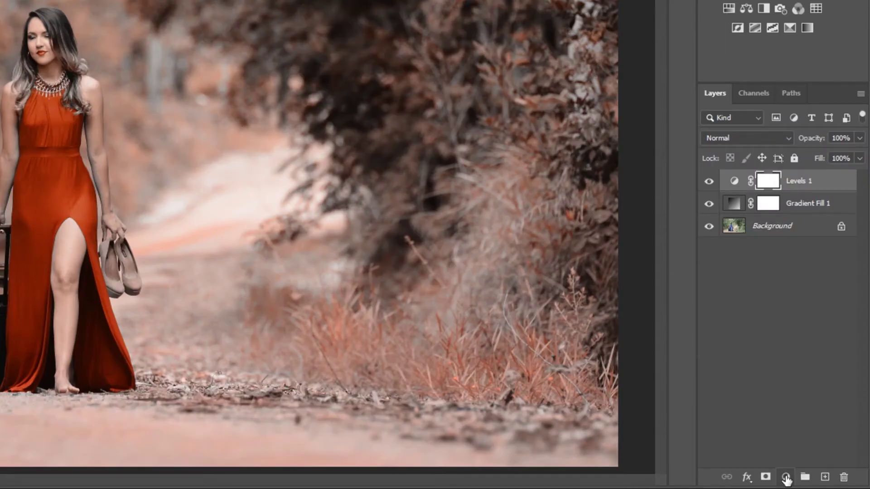
- Add a second gradient fill layer using a black gradient that fades from 100% to 0% opacity
click(786, 477)
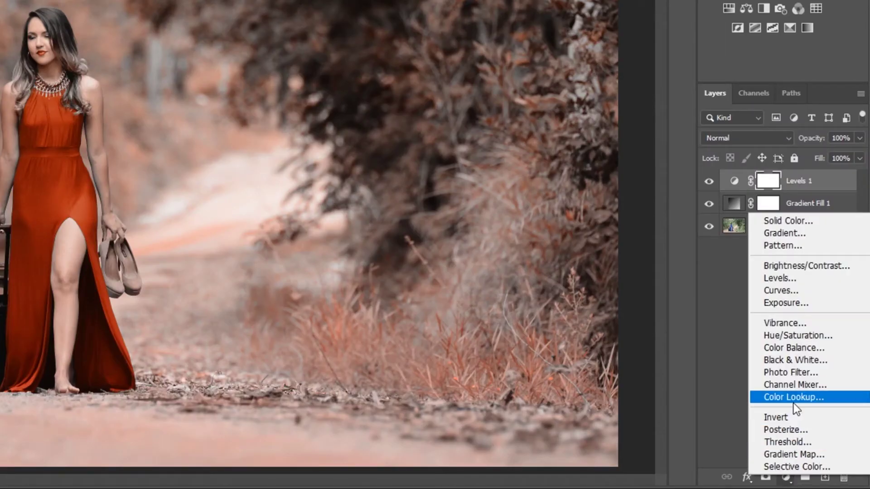
click(816, 235)
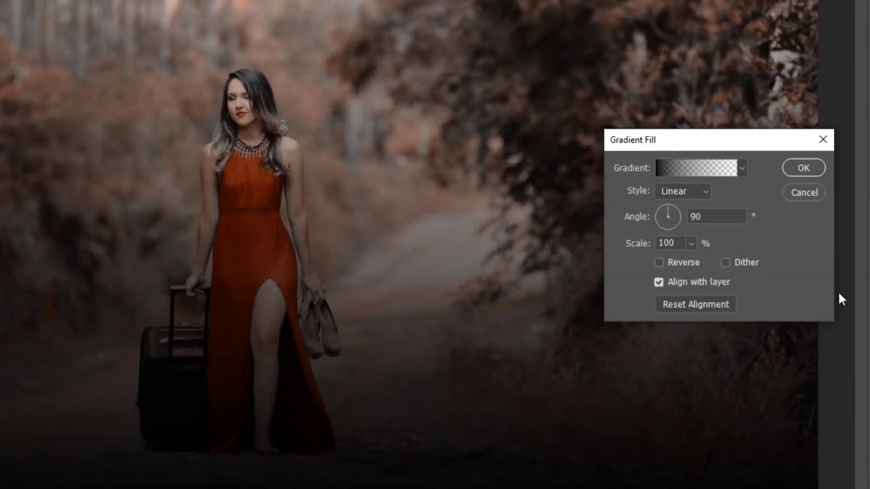
click(715, 169)
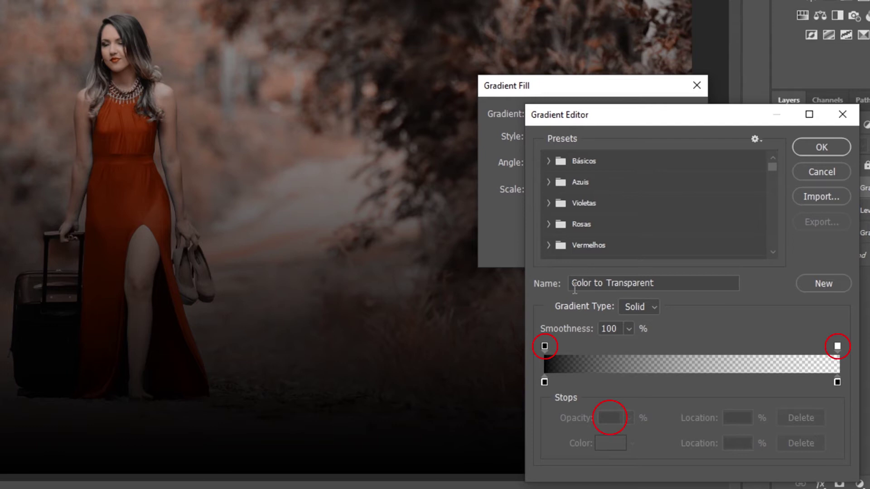
click(544, 346)
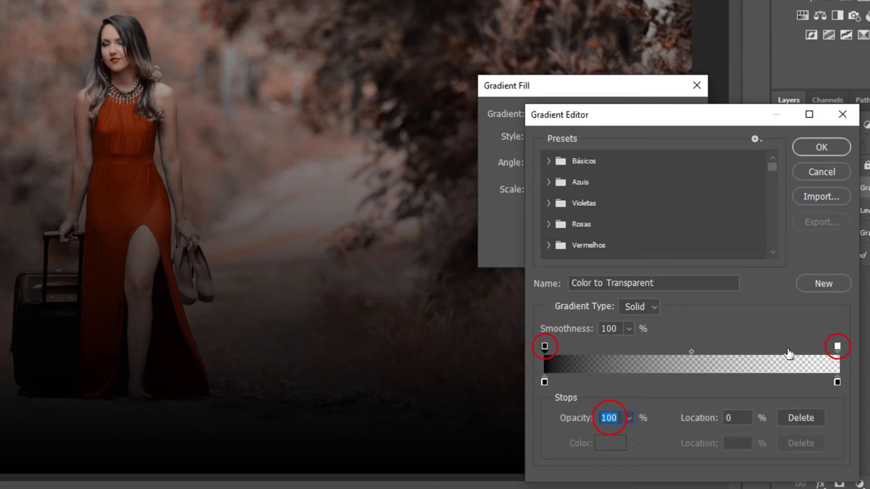
click(838, 347)
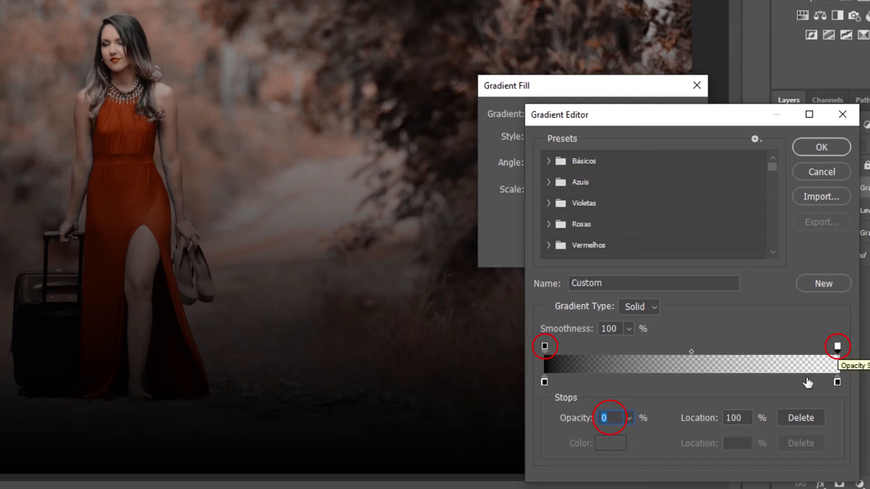
click(545, 383)
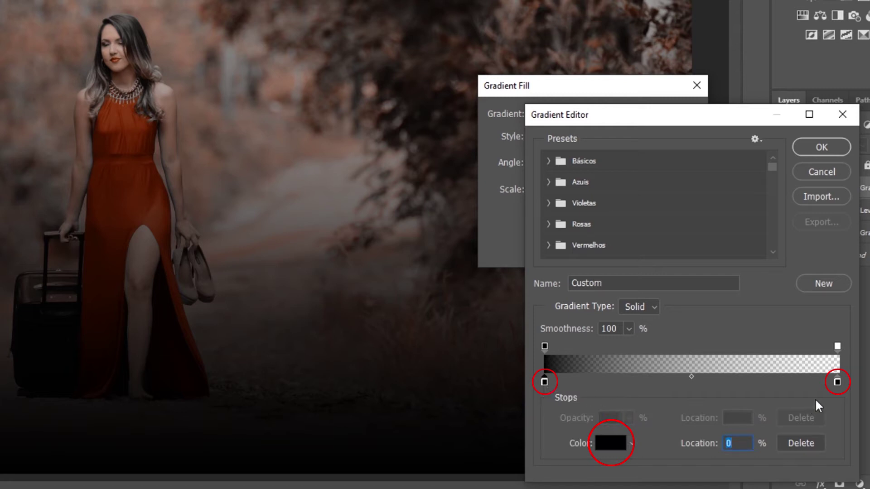
click(837, 382)
click(827, 146)
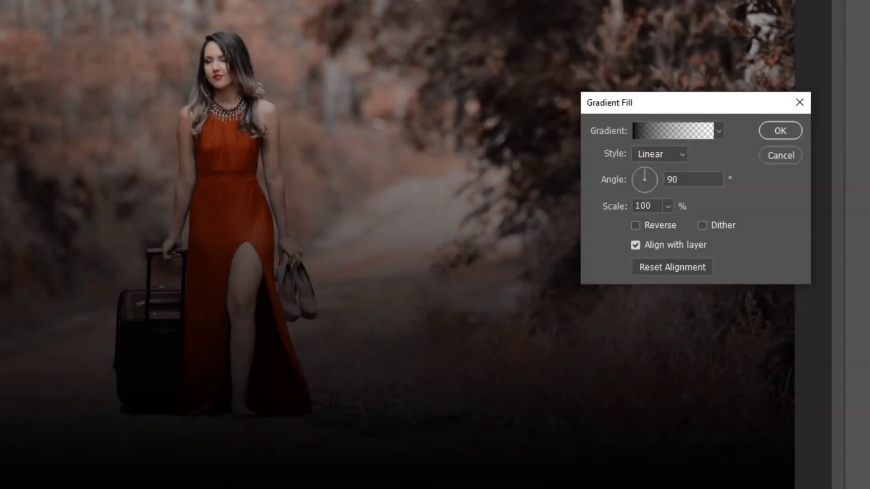
- Set the second gradient fill's style to Radial and reverse it
click(682, 154)
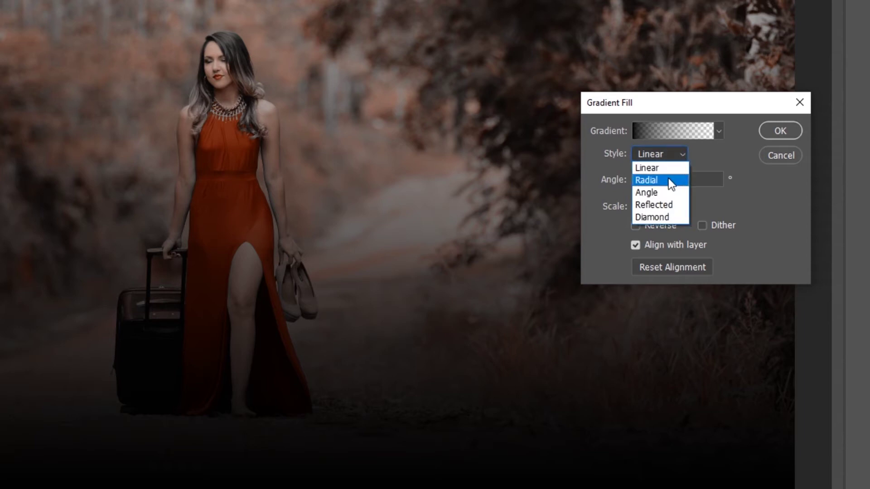
click(669, 182)
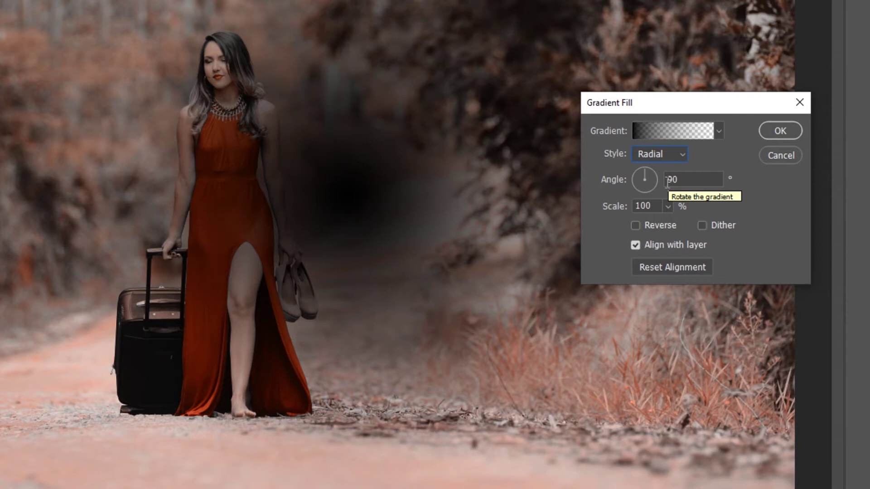
click(635, 225)
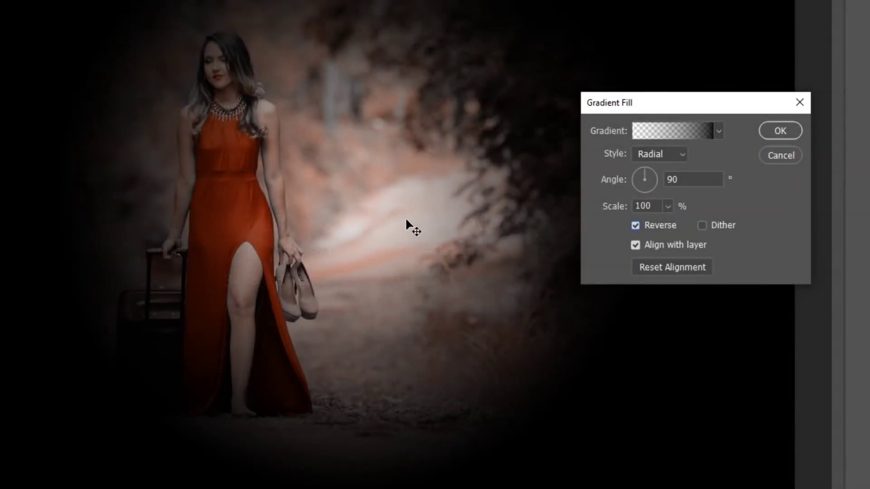
- Center the black radial gradient on the woman at 220% scale and set its layer's blend mode to Soft Light
drag(403, 218, 310, 199)
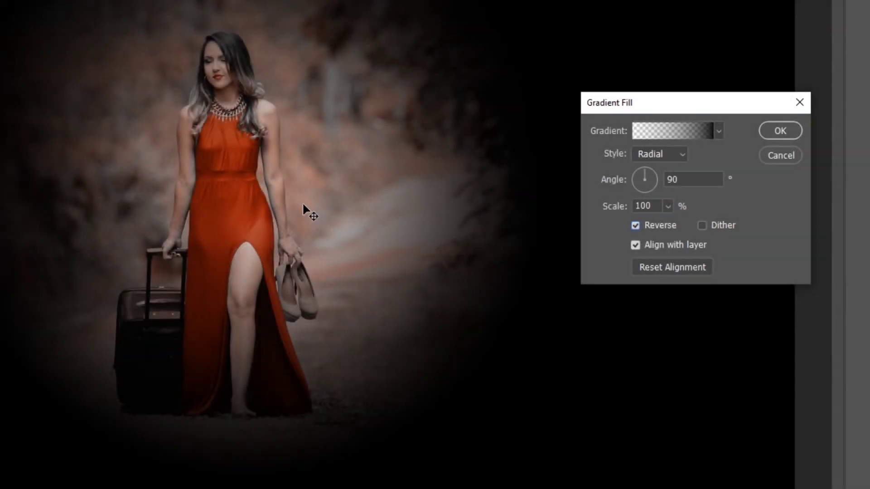
click(613, 206)
text(220)
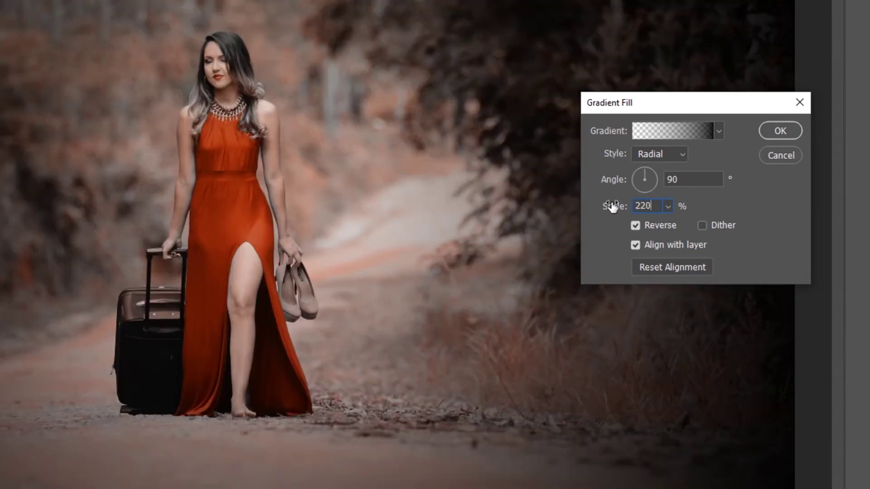
click(784, 133)
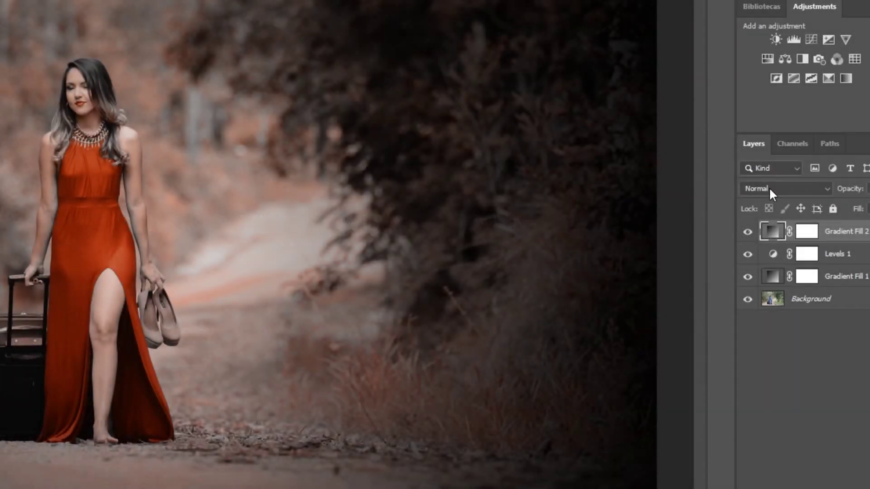
click(770, 193)
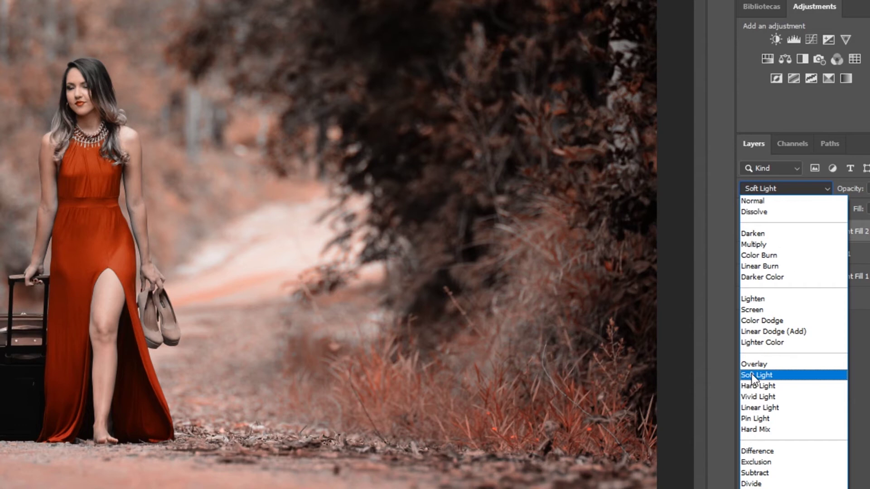
click(752, 375)
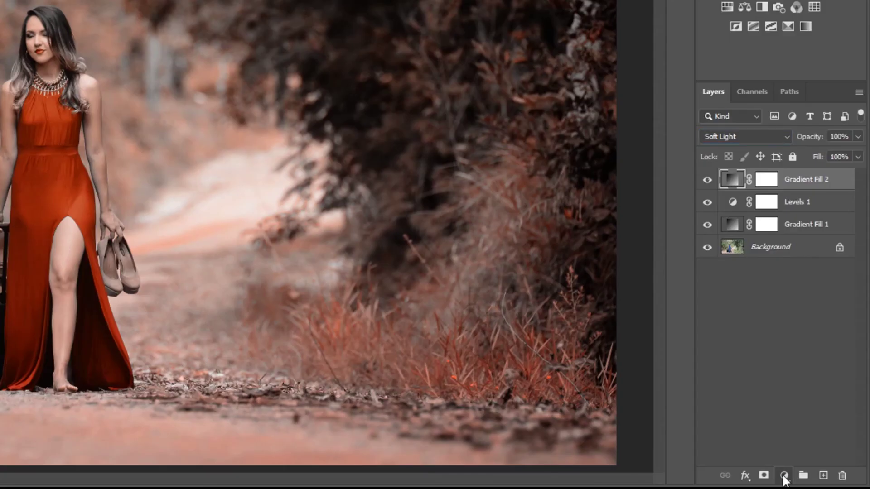
- Add a third gradient fill layer and set the starting color stop of its fade-to-transparent gradient to white (ffffff)
click(784, 476)
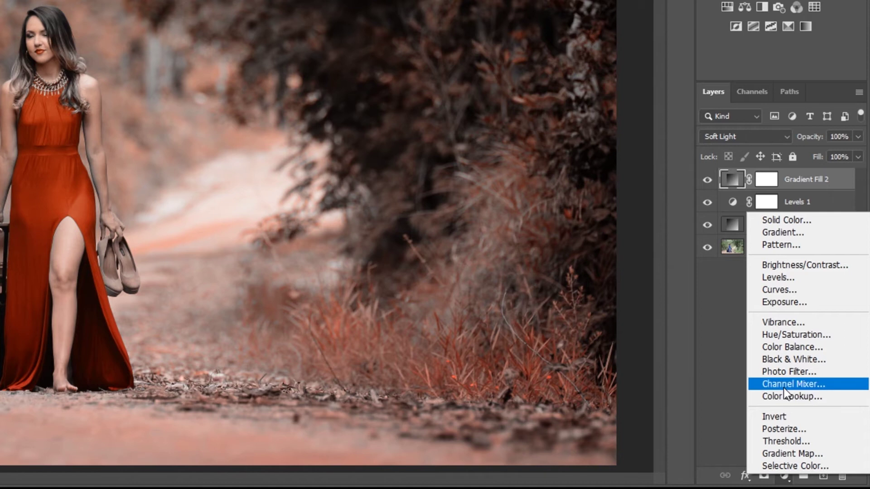
click(814, 232)
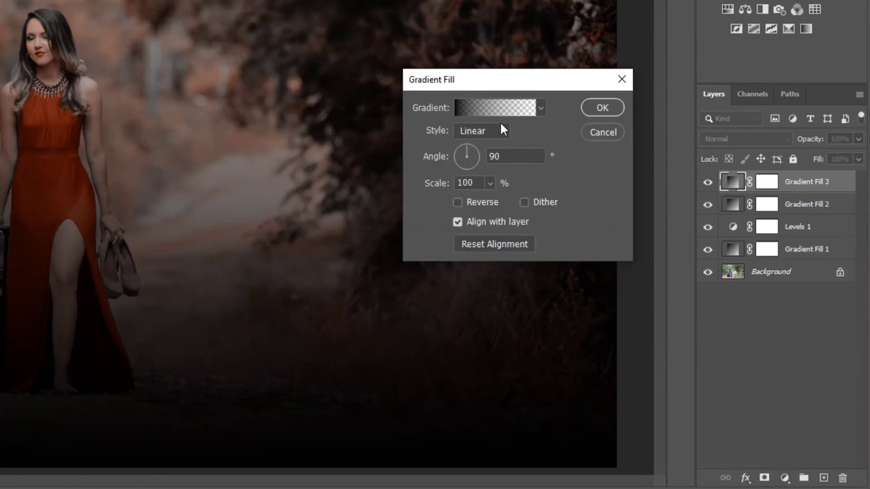
click(500, 106)
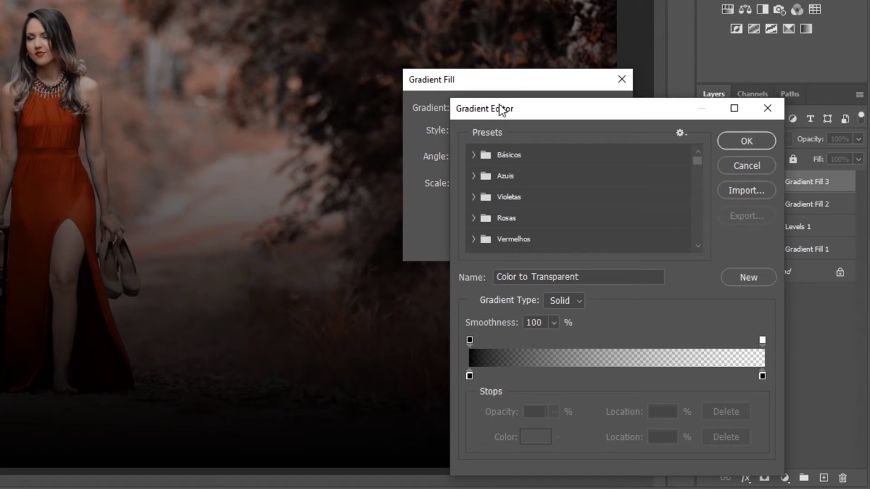
click(470, 340)
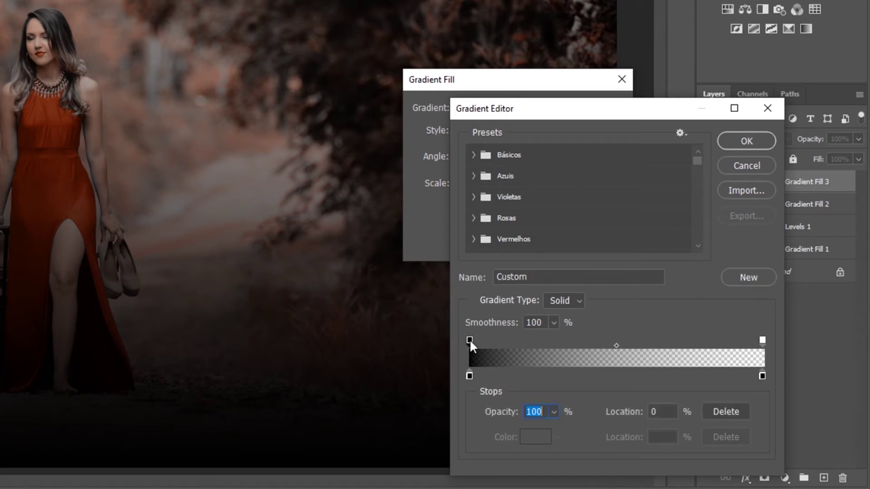
click(763, 341)
click(469, 376)
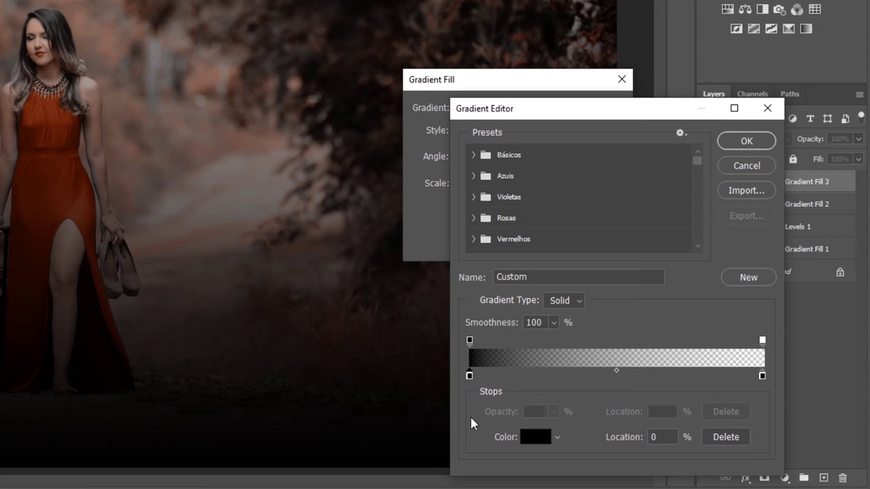
click(538, 437)
drag(272, 232, 227, 154)
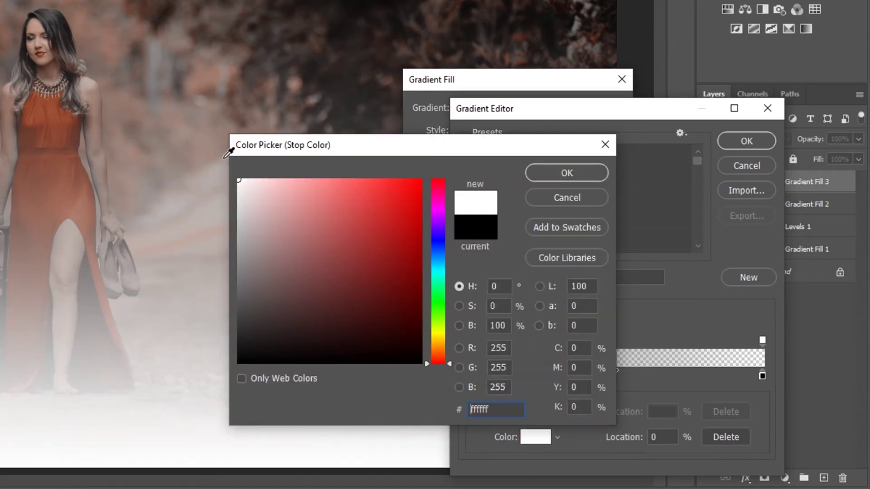
click(564, 172)
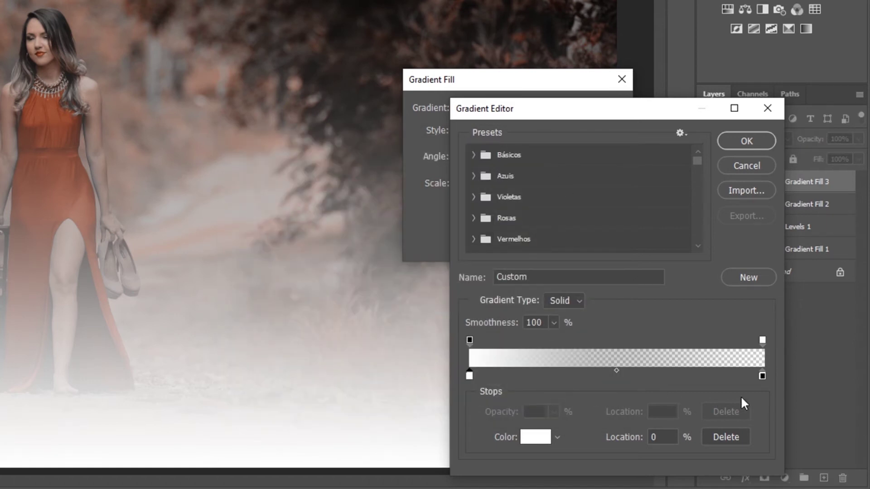
- Set the gradient's ending color stop to white (ffffff) and accept the edited gradient
click(763, 376)
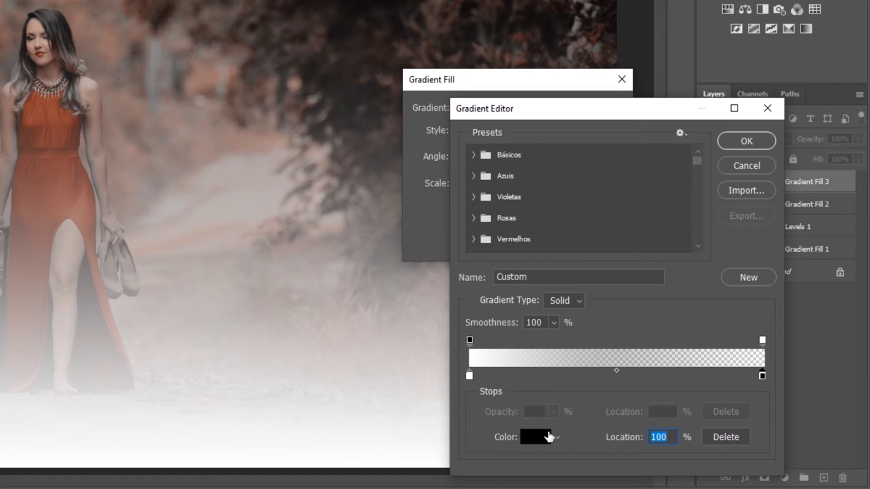
click(535, 437)
mouse_move(334, 293)
mouse_down()
mouse_move(298, 264)
mouse_move(226, 172)
mouse_up()
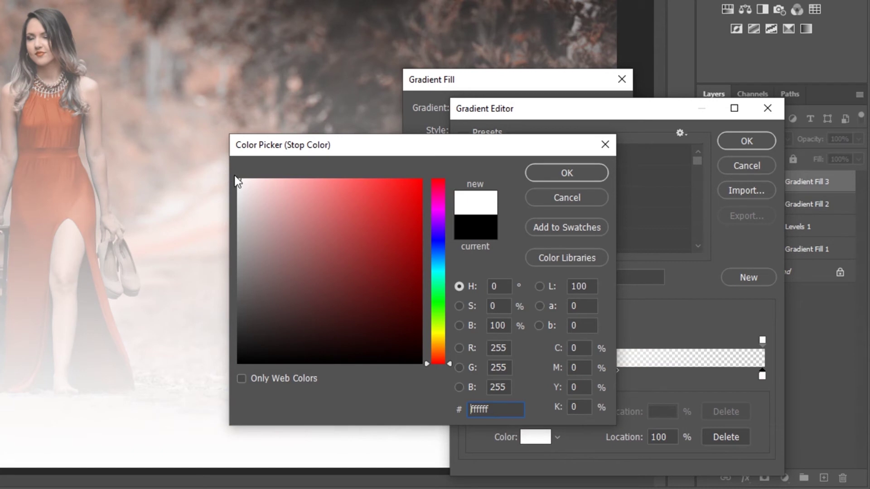
click(562, 174)
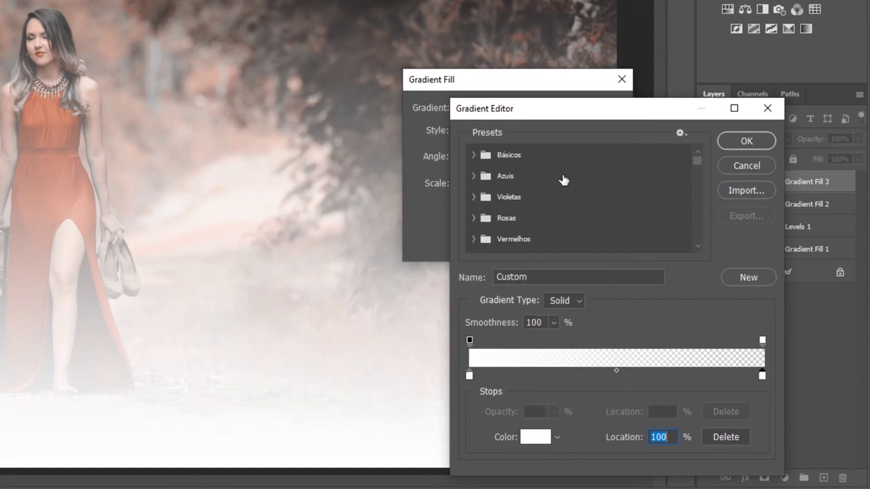
click(740, 137)
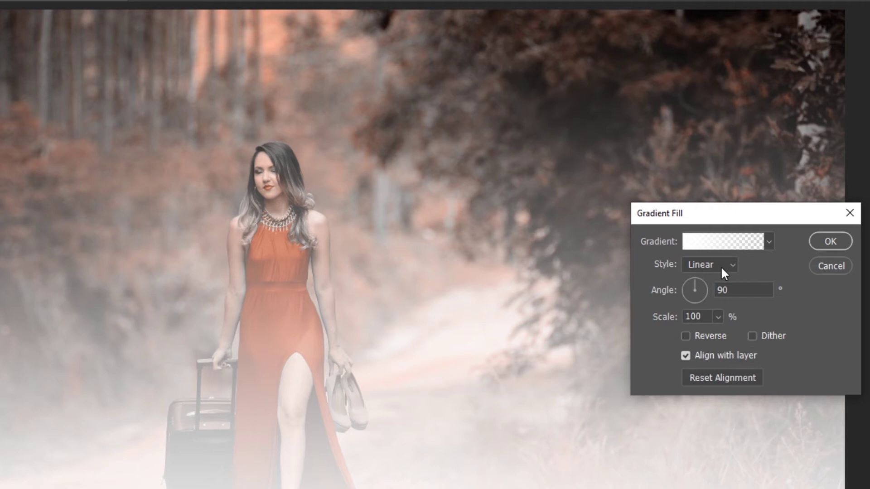
- Make the white gradient Radial and place its glow at the photo's upper edge, above and slightly left of the woman
click(718, 265)
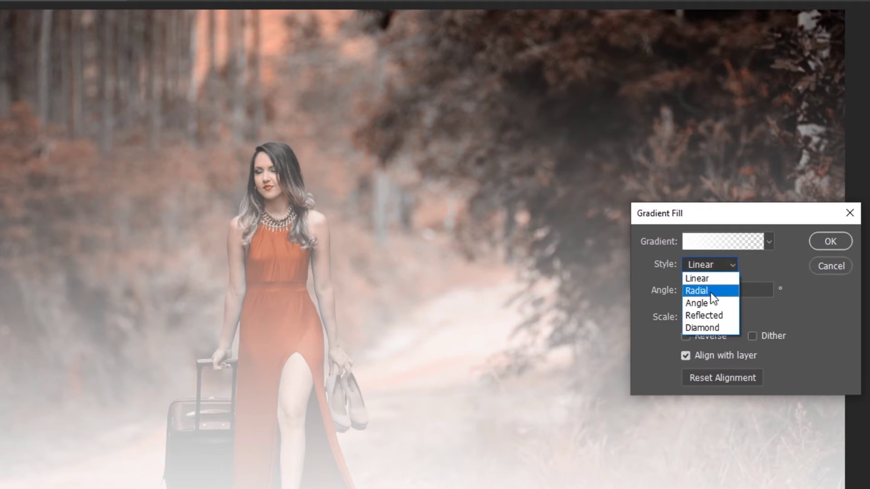
click(698, 291)
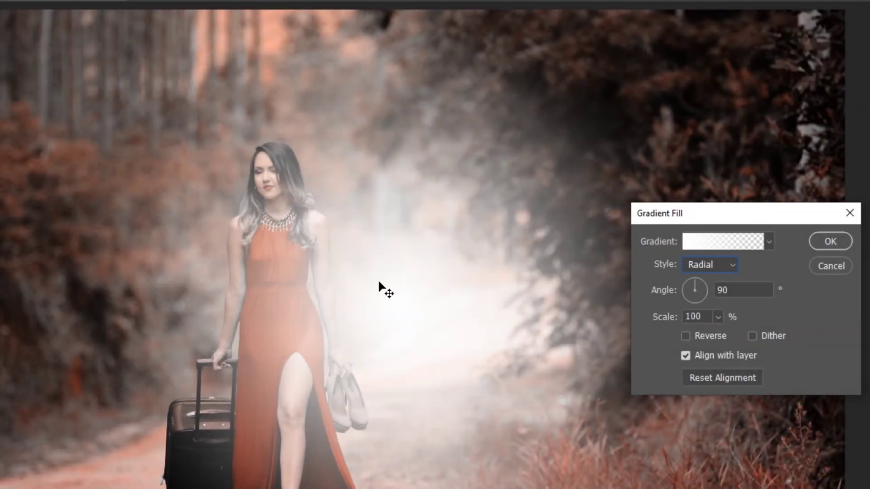
drag(392, 320, 224, 19)
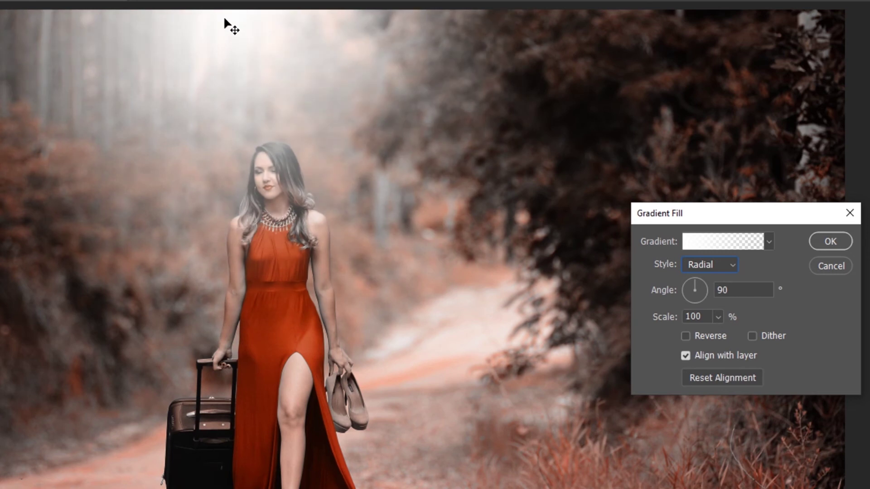
drag(228, 102, 230, 51)
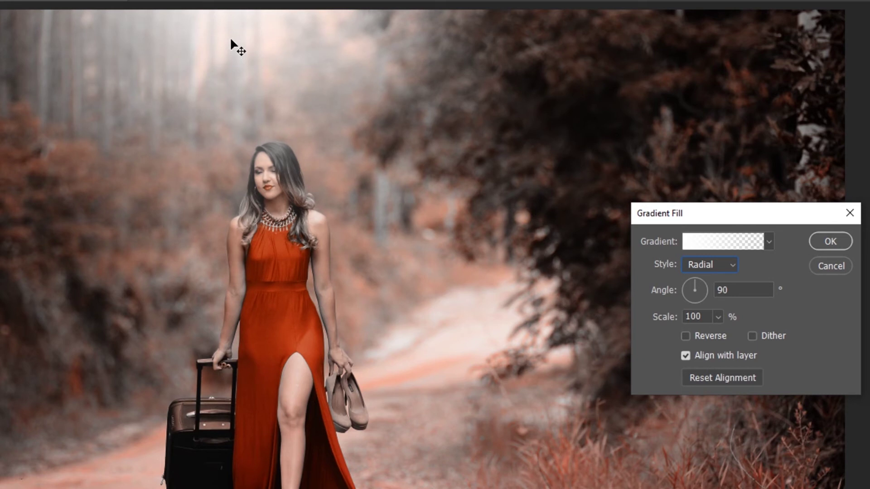
click(830, 241)
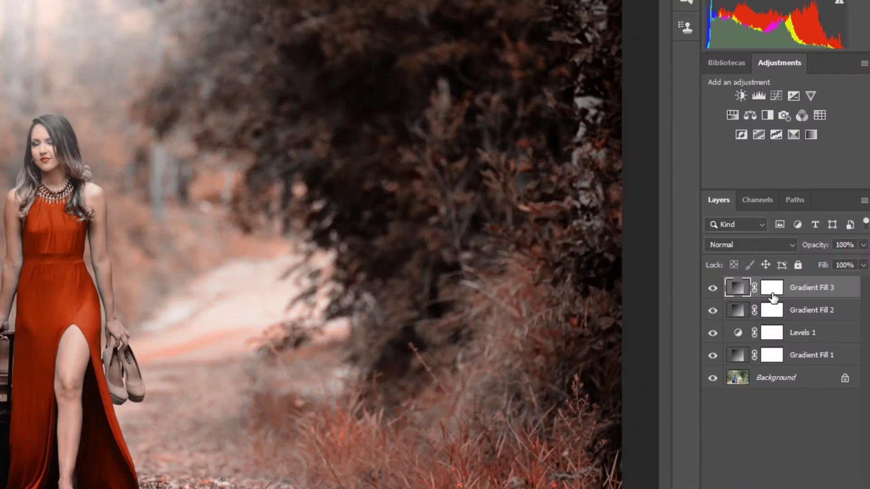
- Paint black over the woman on the third gradient fill's layer mask with a soft 300 px brush to clear the glow
click(776, 291)
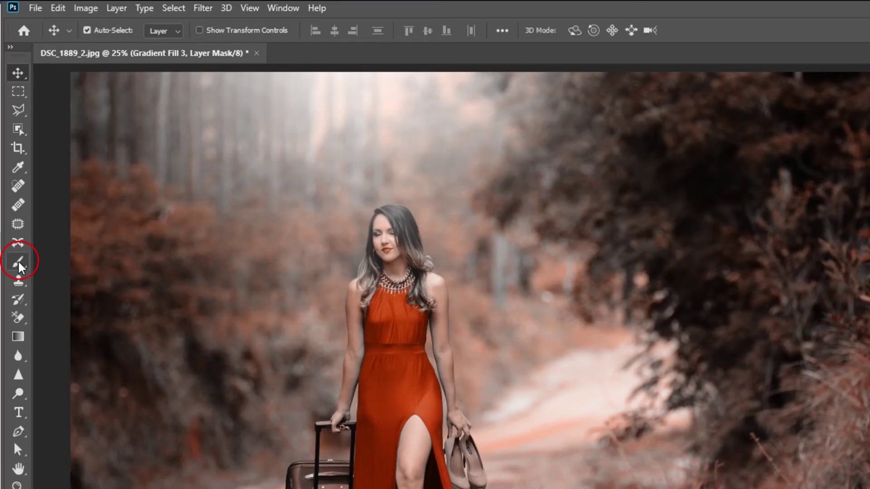
click(18, 263)
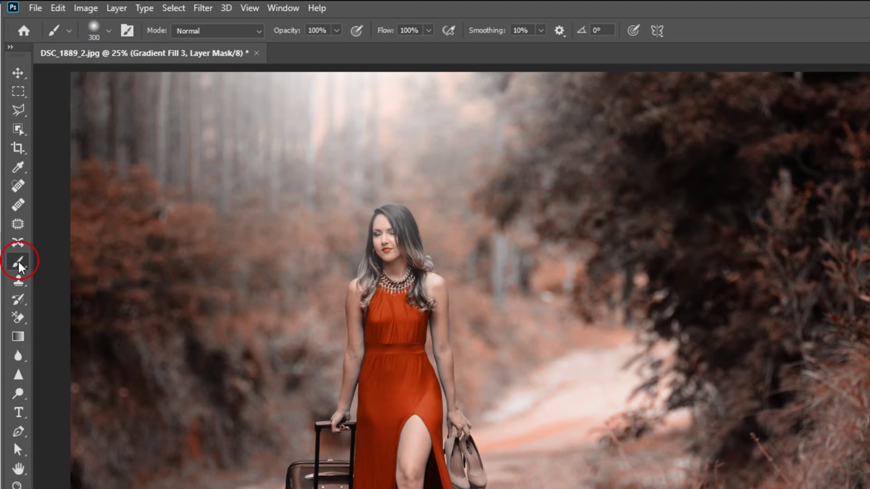
click(95, 30)
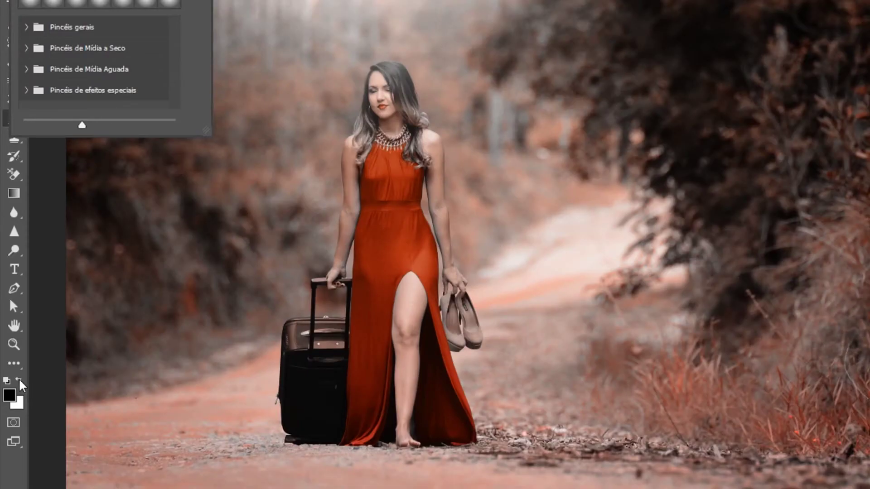
click(19, 380)
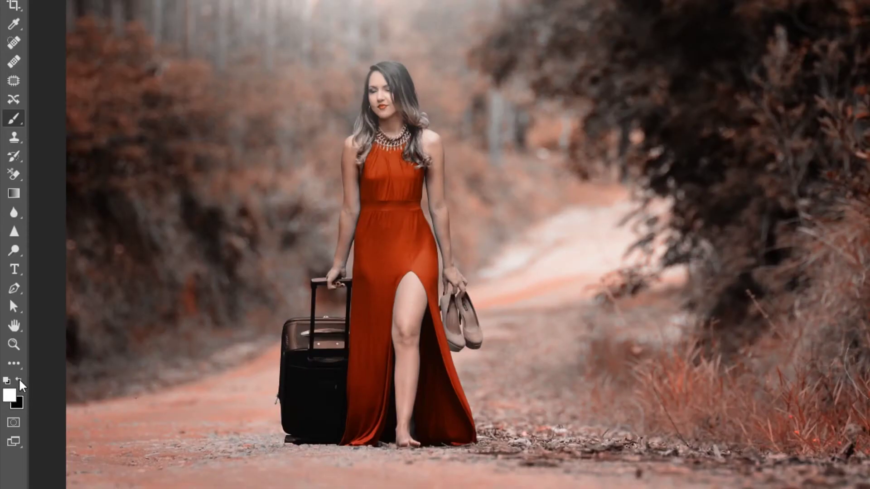
click(19, 380)
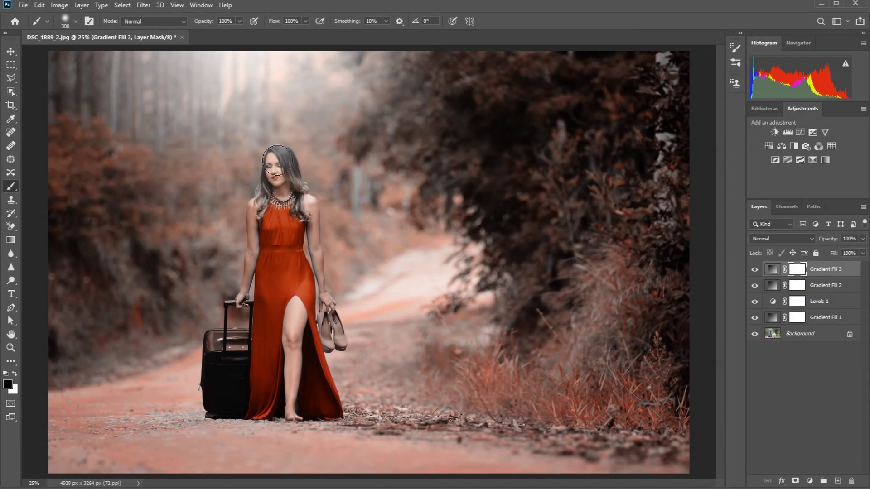
mouse_move(278, 160)
mouse_down()
mouse_move(295, 213)
mouse_move(285, 208)
mouse_move(279, 183)
mouse_move(264, 210)
mouse_move(262, 267)
mouse_up()
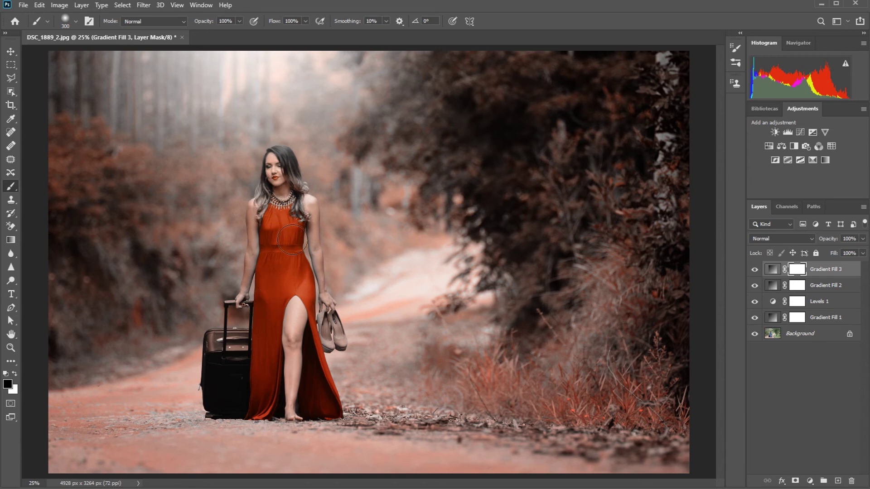
mouse_move(295, 329)
mouse_down()
mouse_move(265, 387)
mouse_move(239, 370)
mouse_move(239, 350)
mouse_up()
drag(274, 177, 275, 315)
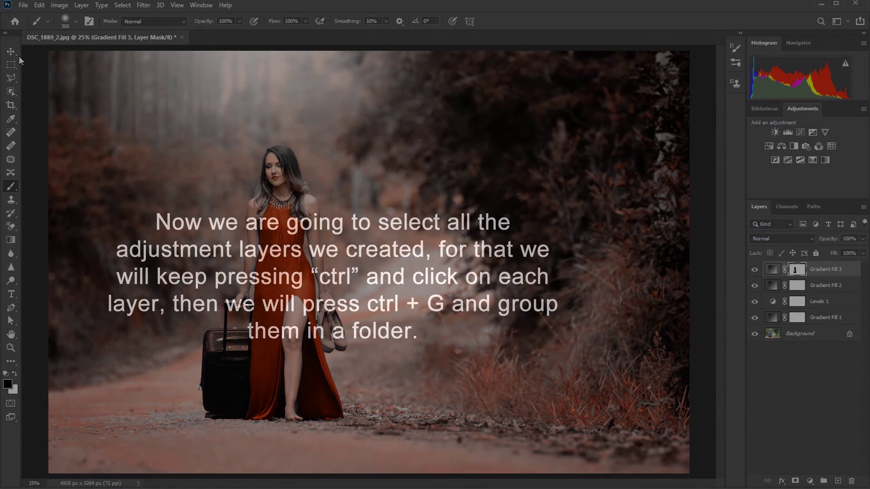
- Group the three gradient fill layers and the Levels adjustment layer, leaving out the Background
click(12, 55)
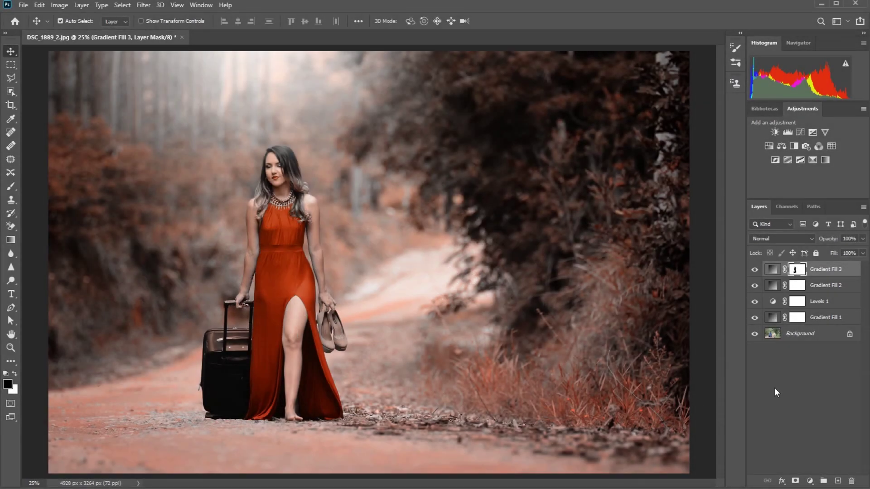
click(835, 319)
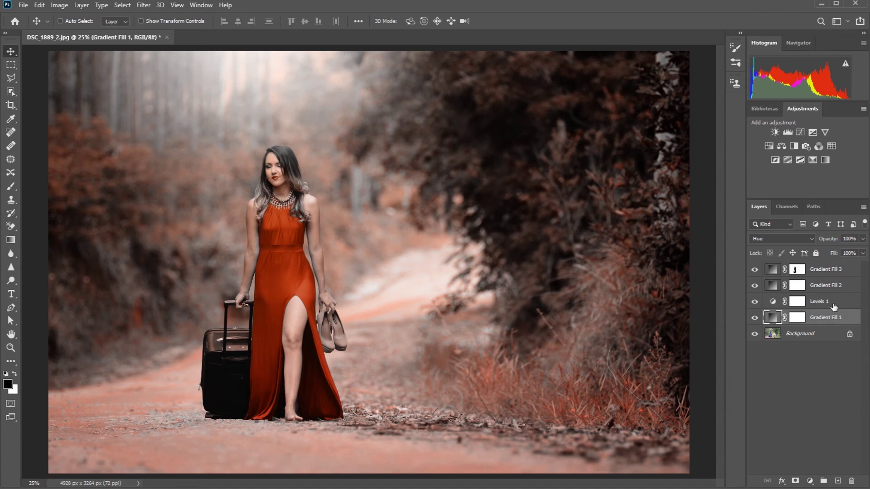
ctrl+click(835, 303)
ctrl+click(832, 290)
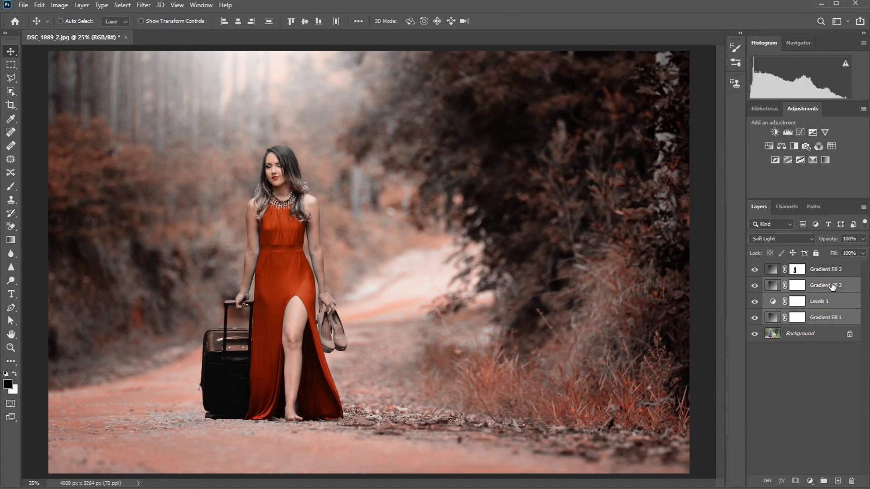
ctrl+click(832, 270)
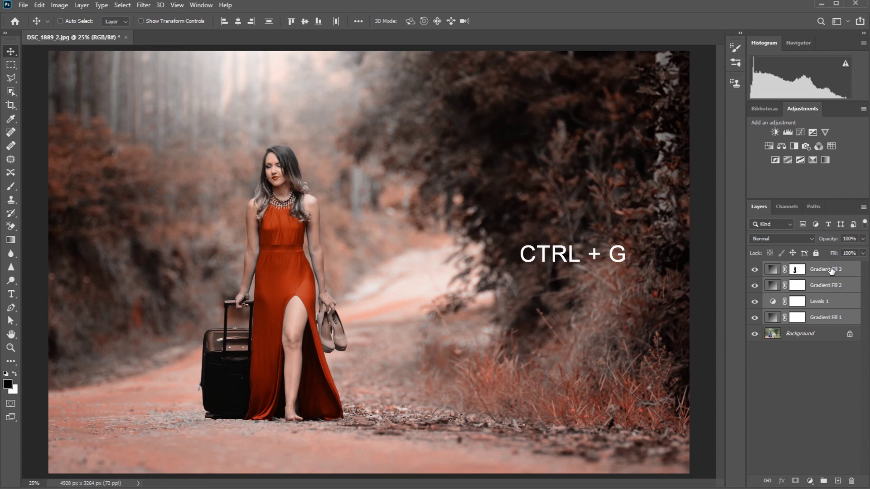
key(ctrl+g)
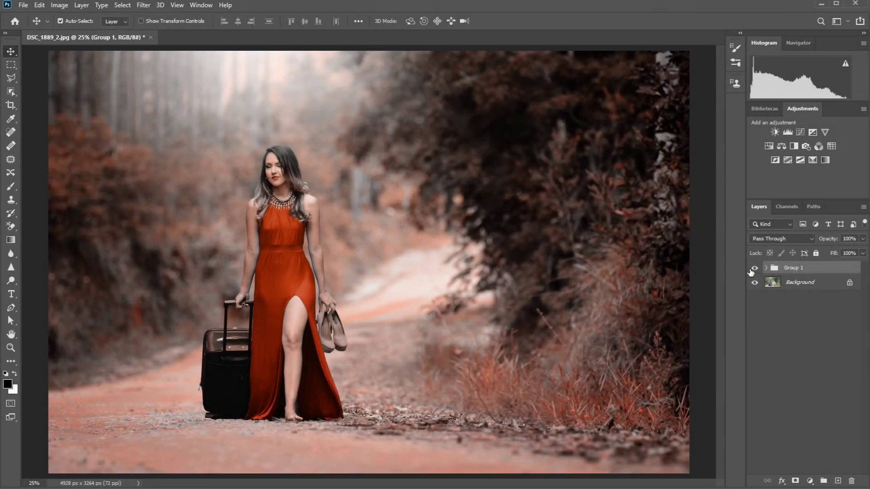
- Hide and reshow the adjustment group to compare the original photo with the color grade
click(755, 268)
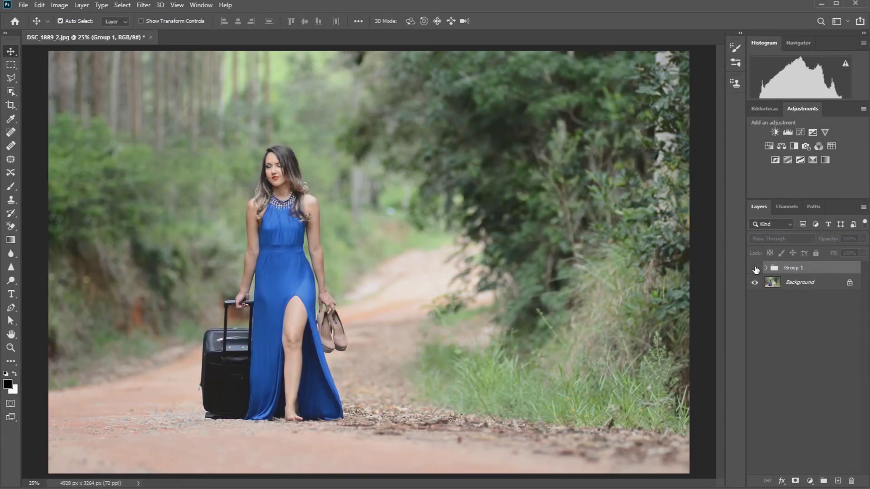
click(755, 268)
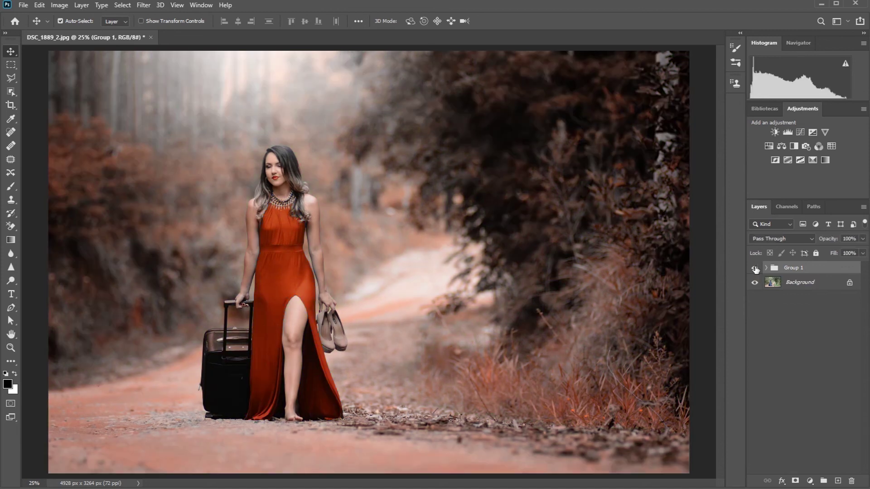